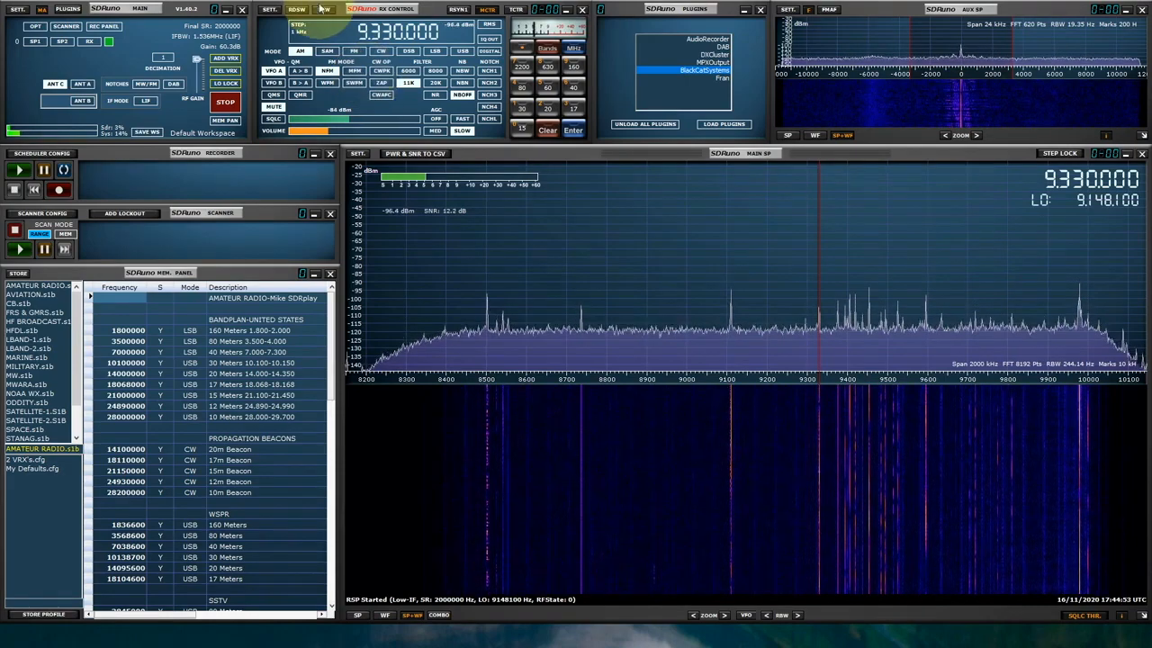
Step: Launch Black Cat HF Weather Fax and confirm Use SDRuno Plugin is enabled in Preferences
left_click(297, 9)
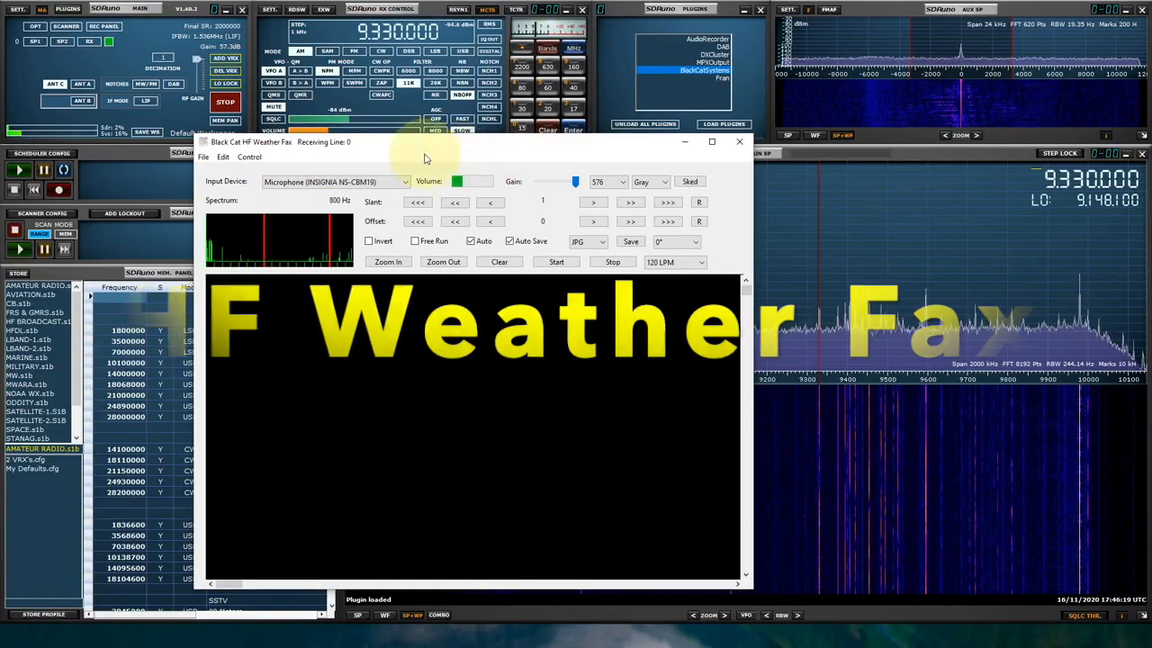
left_click(223, 157)
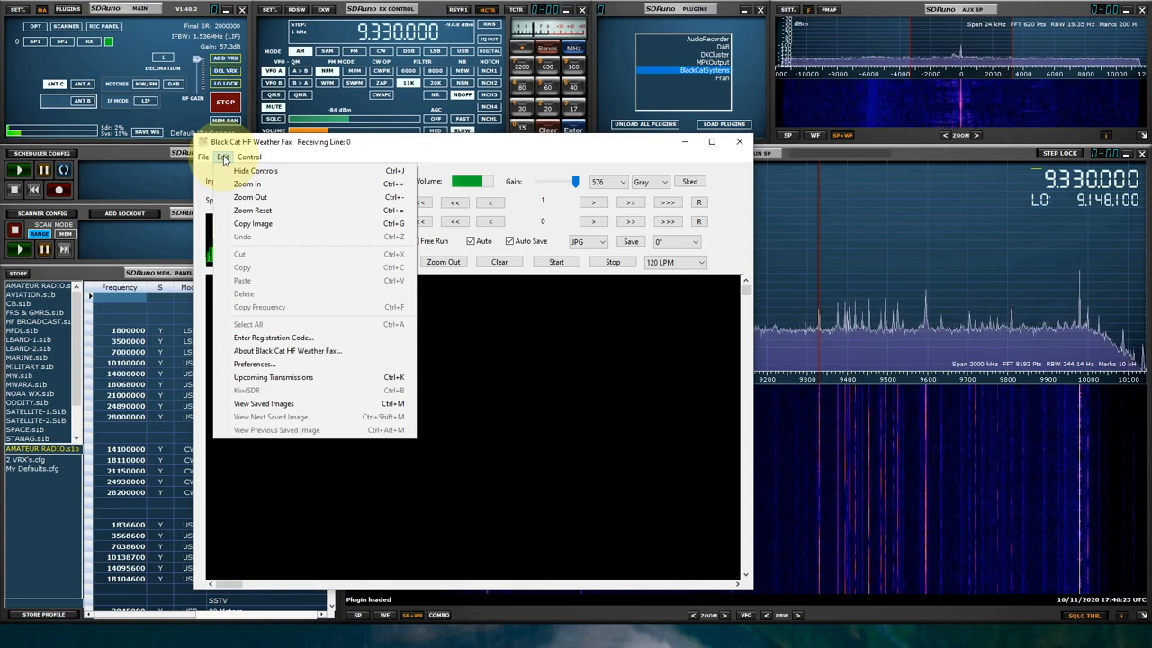
left_click(254, 363)
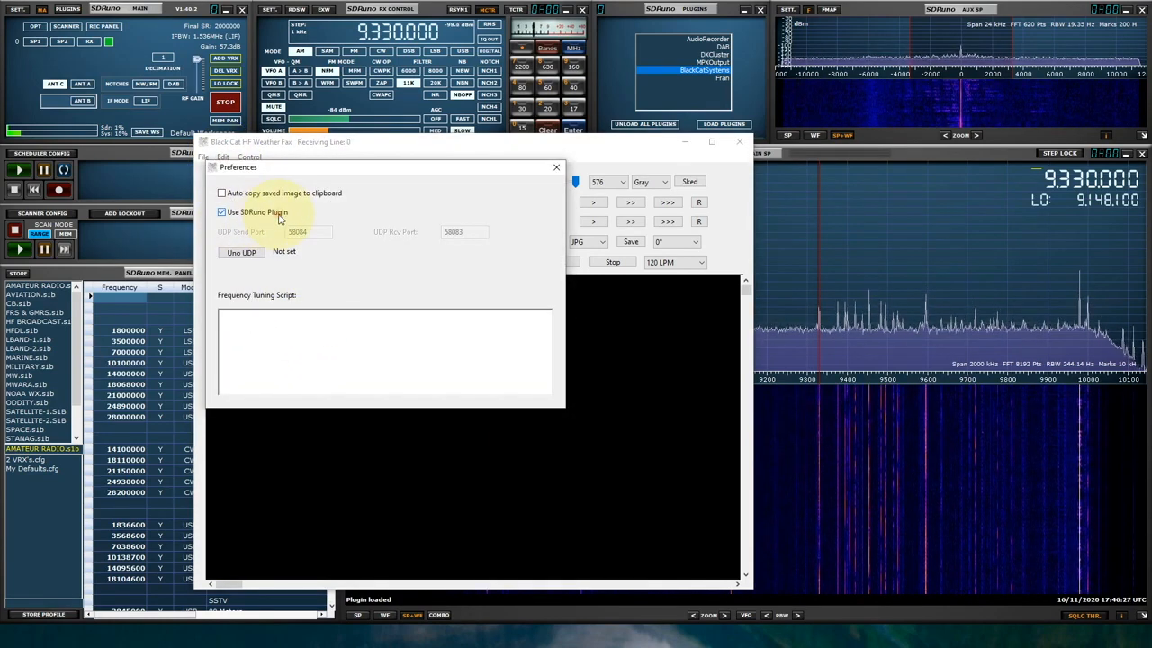
left_click(221, 212)
left_click(221, 212)
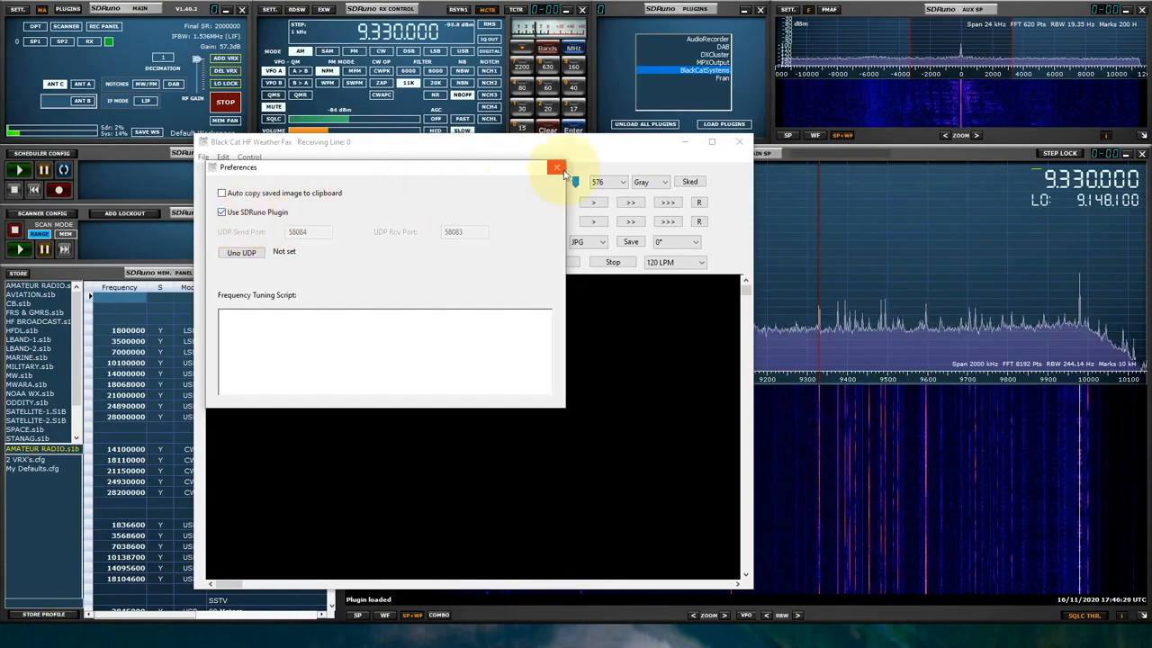
left_click(558, 168)
Step: Set the decoder's Input Device to the Streaming source
left_click(335, 182)
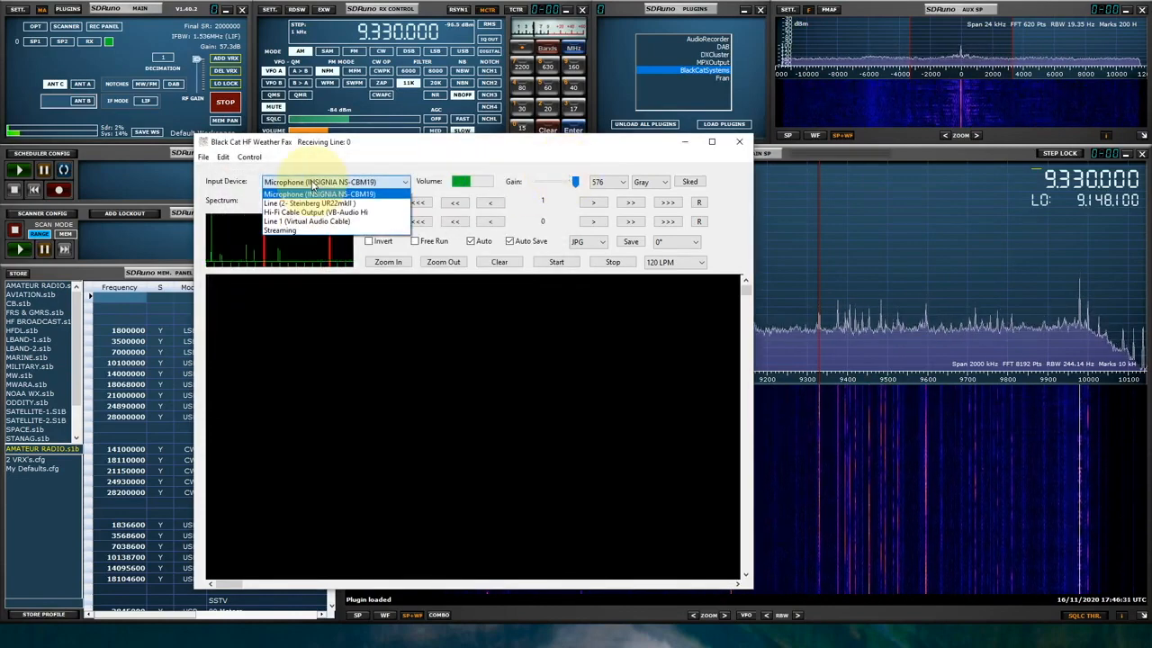
left_click(292, 232)
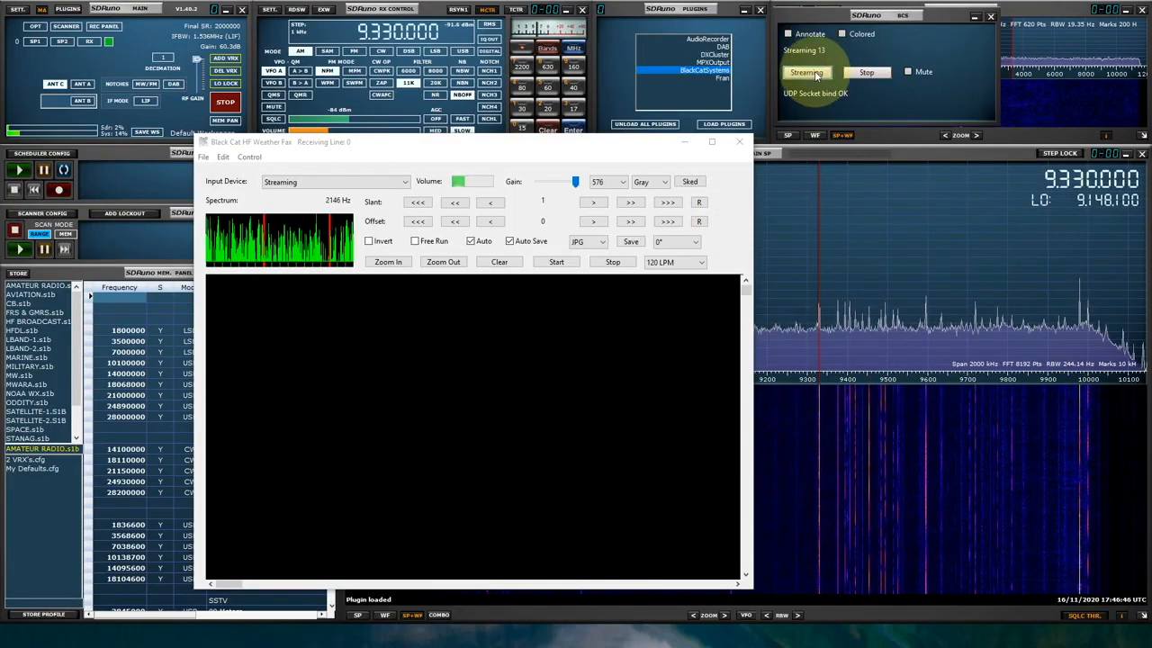
Step: Start BCS streaming and tune to the NMF Boston 6338.6 broadcast from the schedules window
left_click(806, 72)
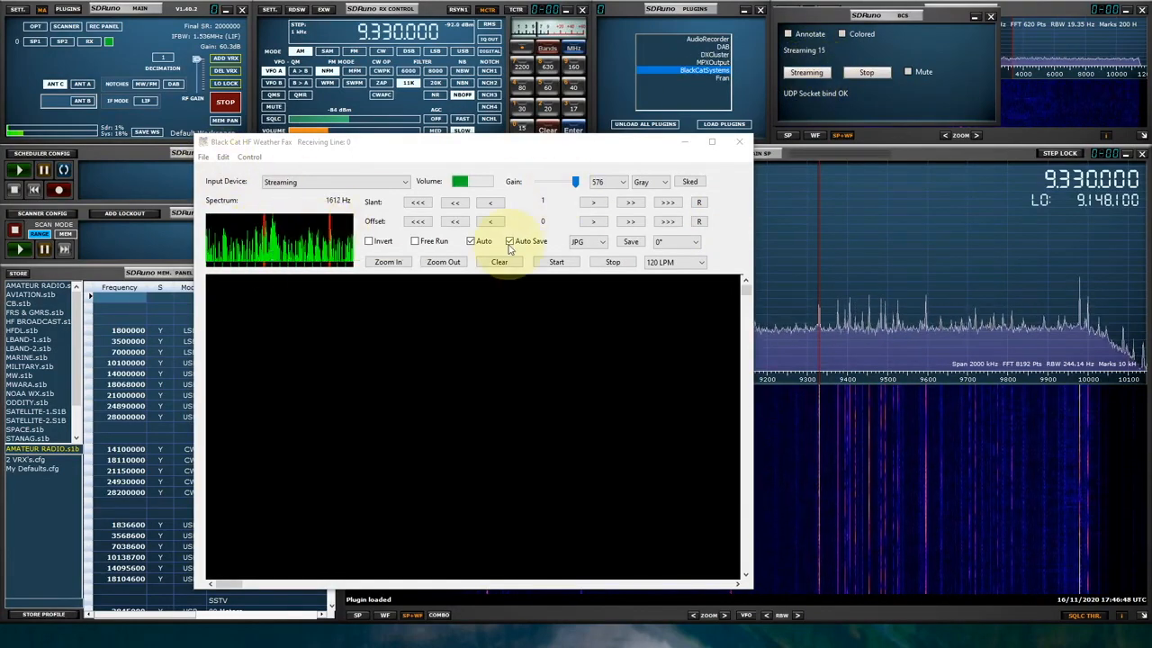
left_click(689, 182)
left_click_drag(556, 158, 932, 155)
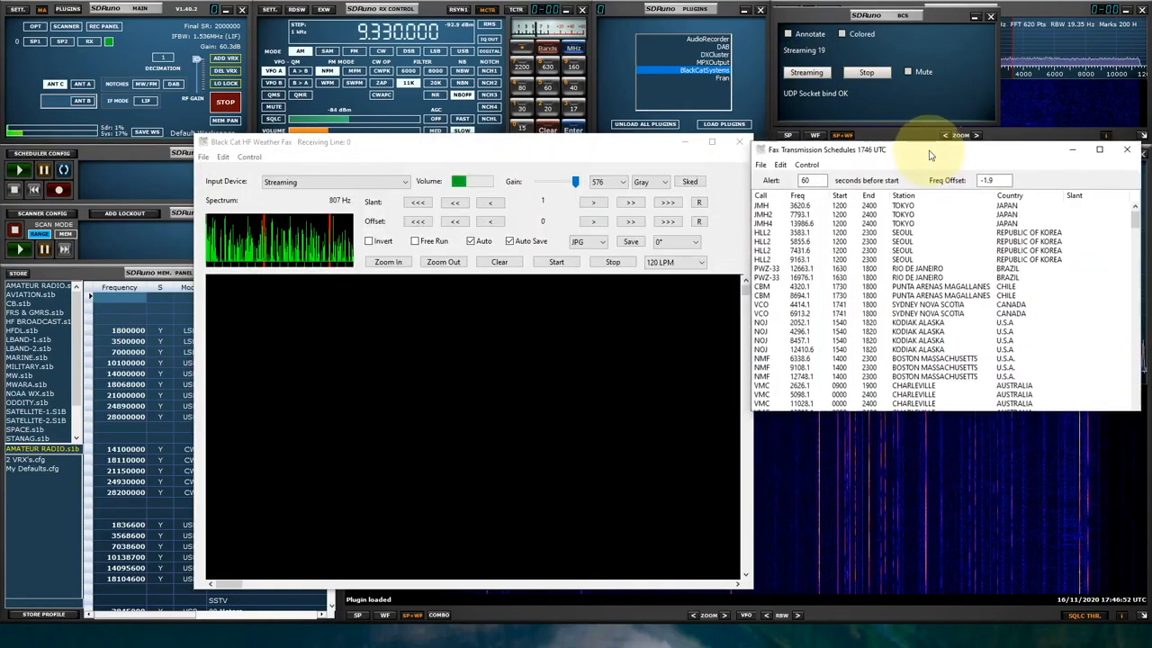
scroll(877, 266, "down", 3)
scroll(877, 266, "down", 3)
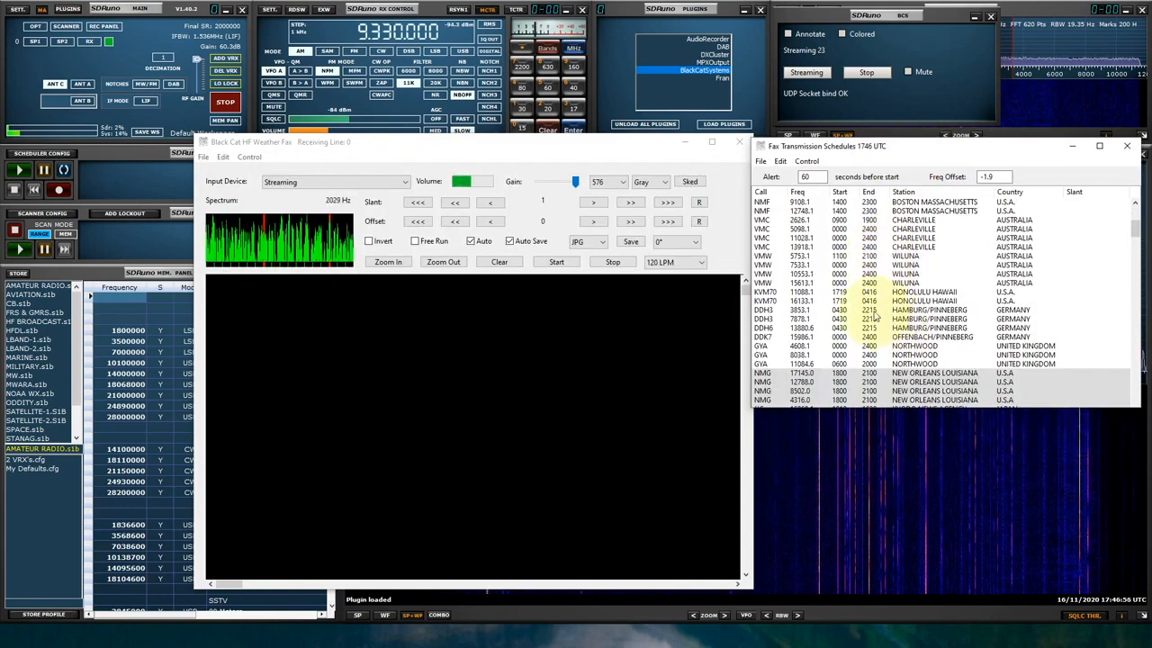
scroll(805, 292, "up", 3)
scroll(805, 288, "up", 3)
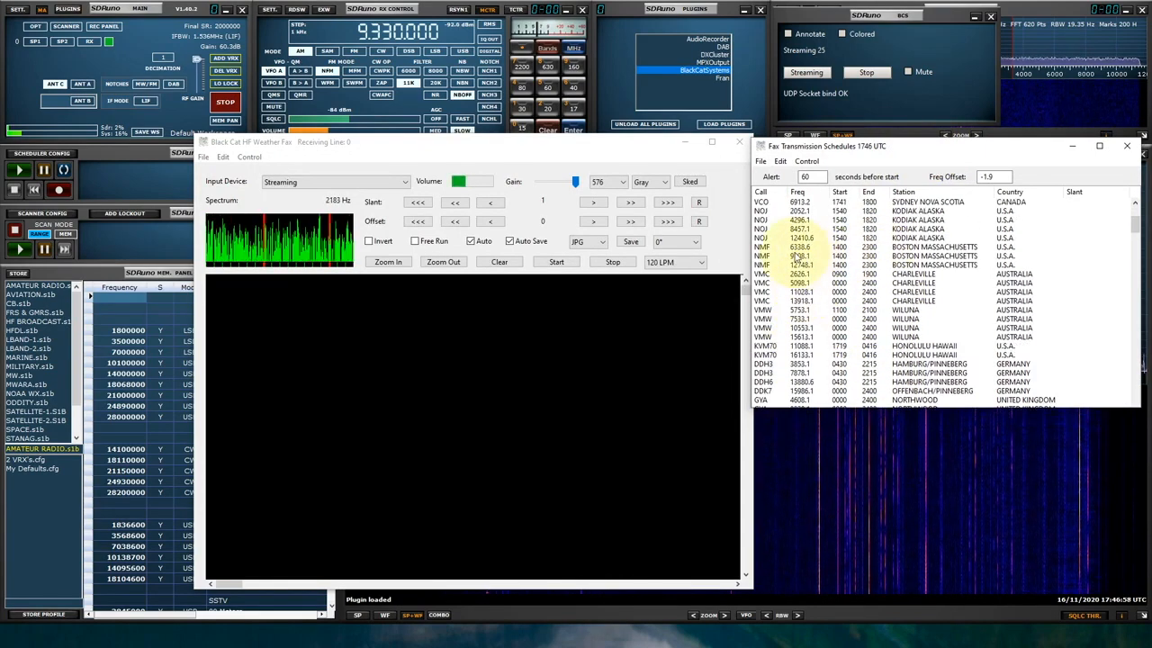
left_click(797, 247)
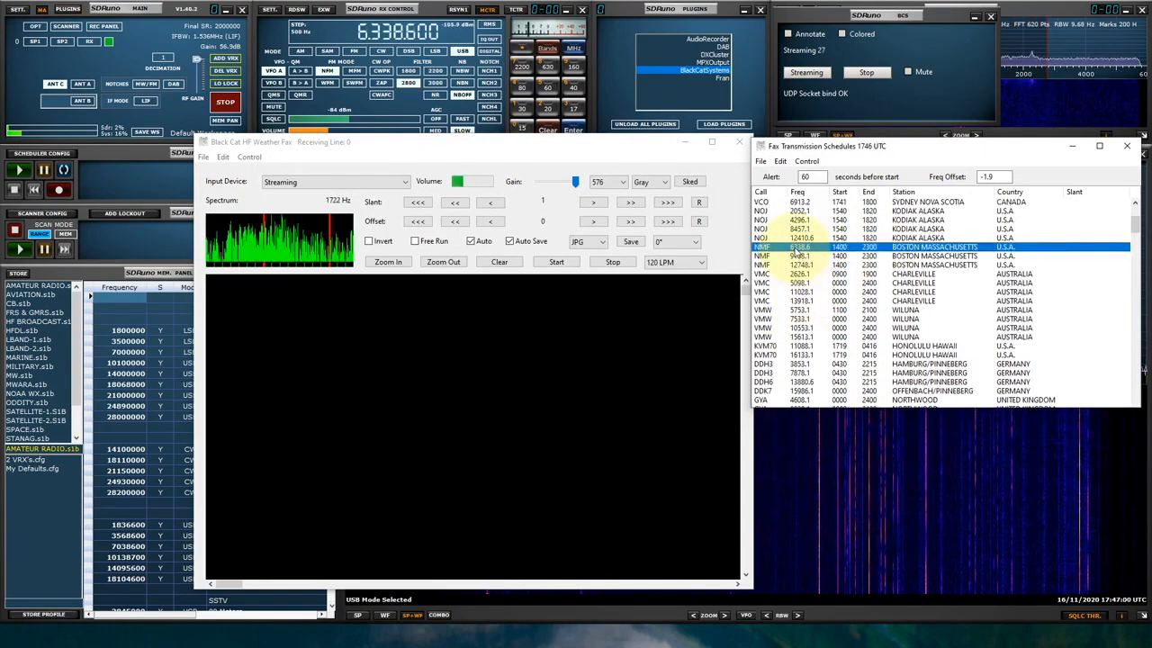
Step: Mute the receiver's own audio and return focus to the fax decoder
left_click_drag(853, 16, 545, 23)
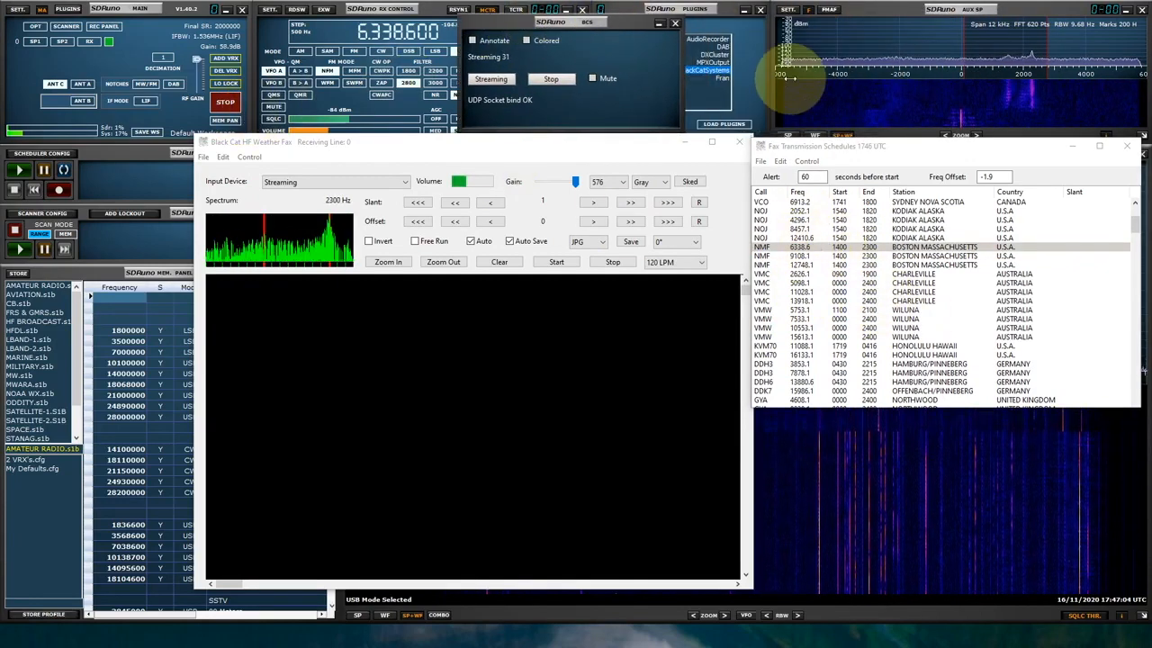
left_click(593, 79)
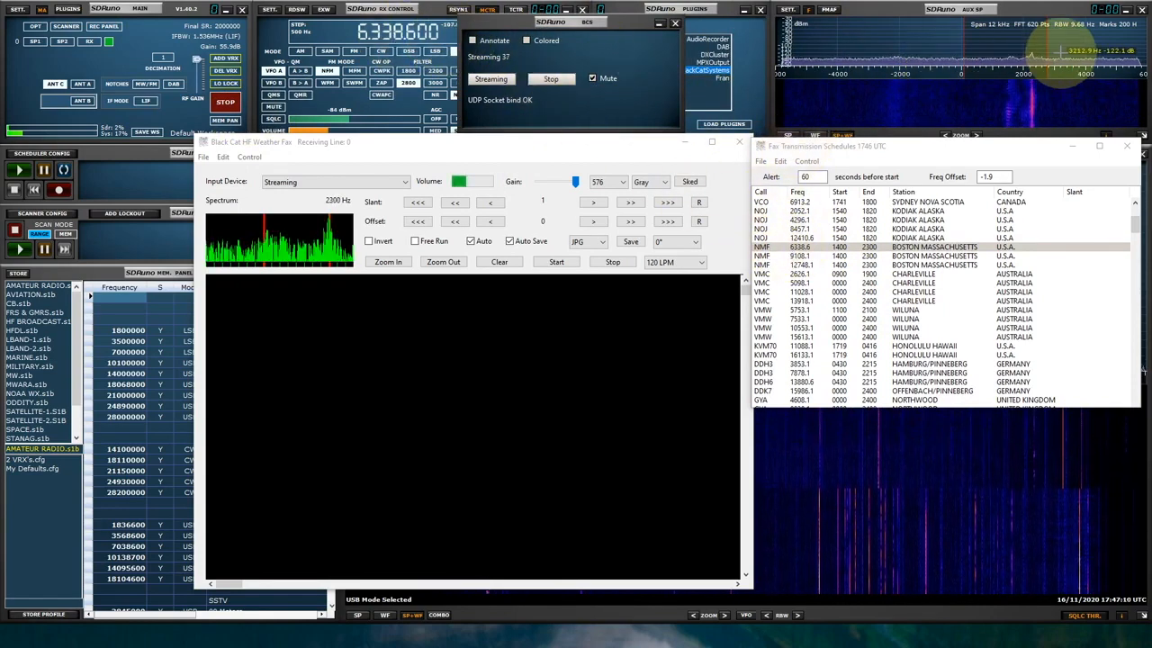
left_click(492, 78)
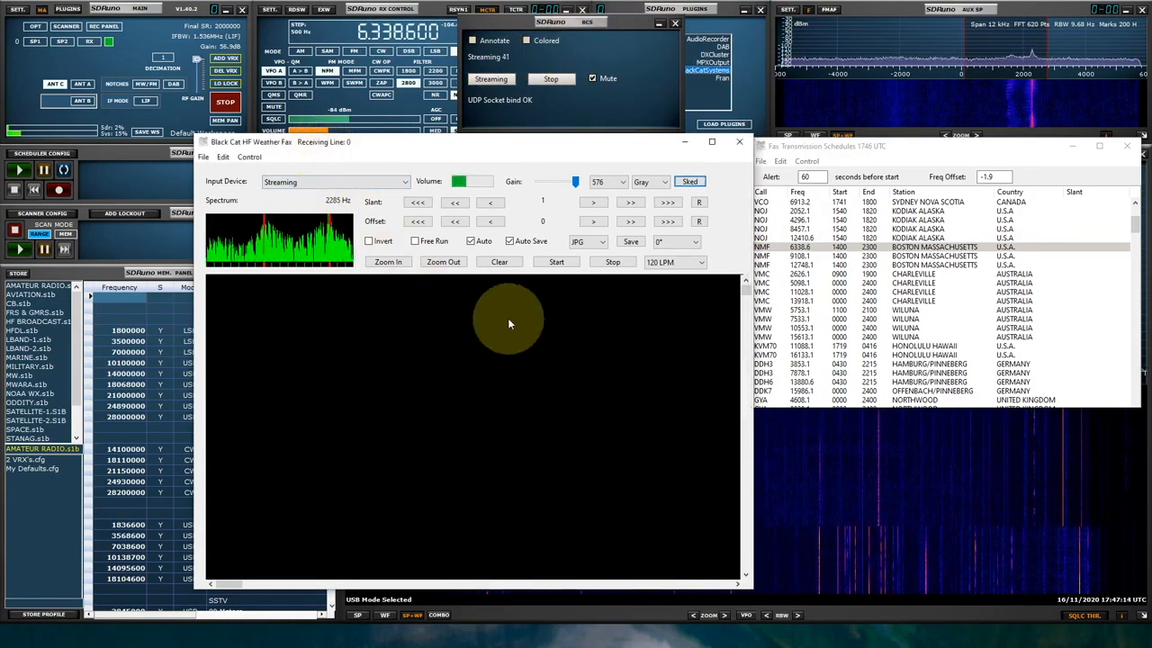
Step: Start receiving a fax image, then close the weather fax decoder
left_click(556, 262)
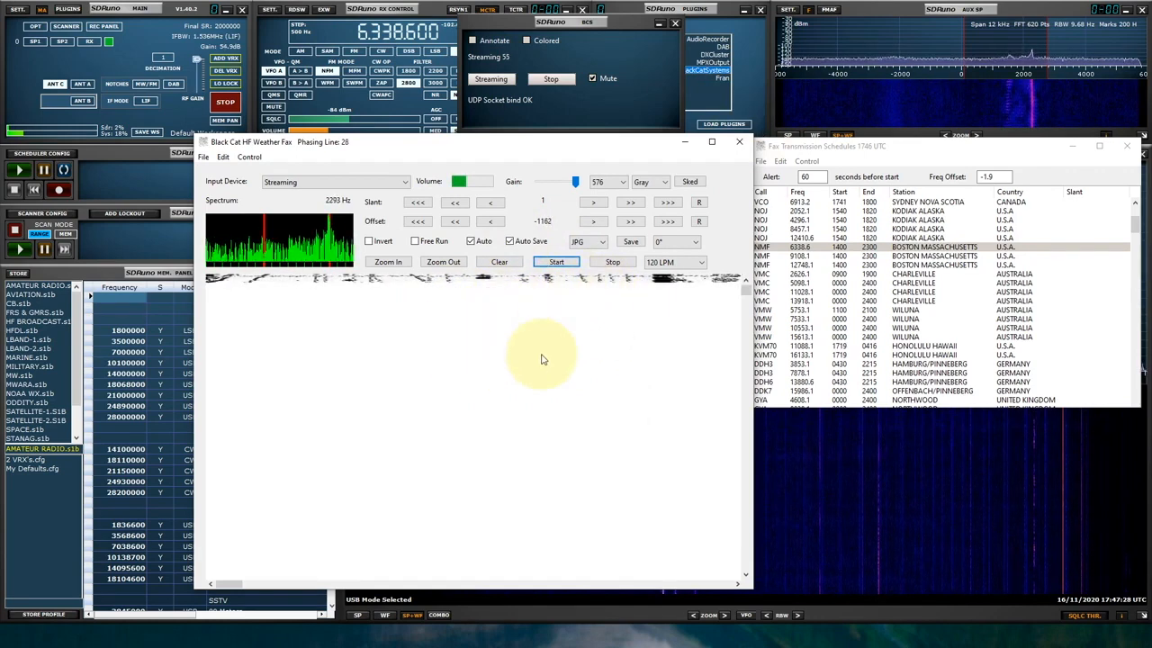
left_click(738, 143)
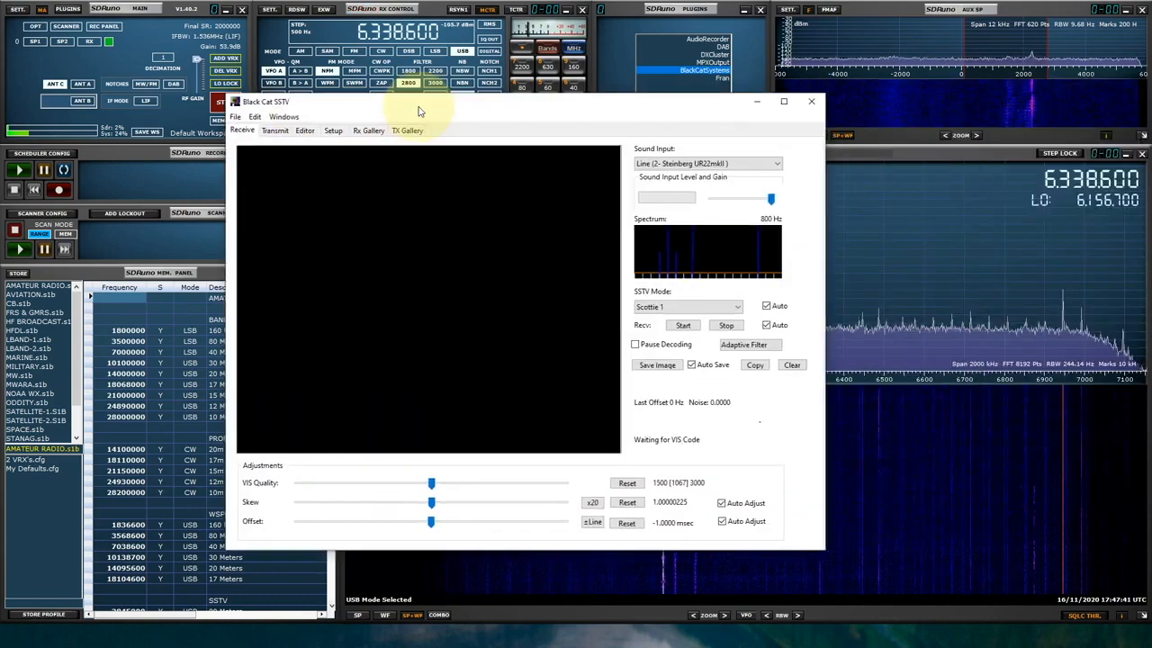
Step: Enable Use SDRuno Plugin in Black Cat SSTV's Setup and close the decoder
left_click(333, 127)
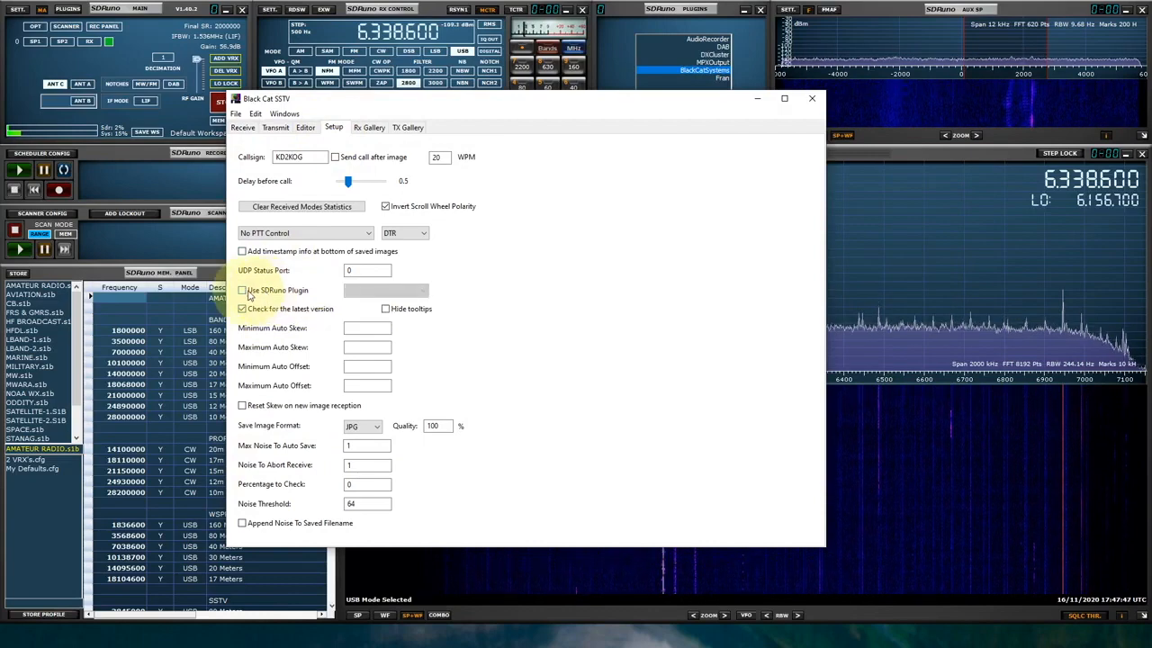
left_click_drag(448, 109, 667, 120)
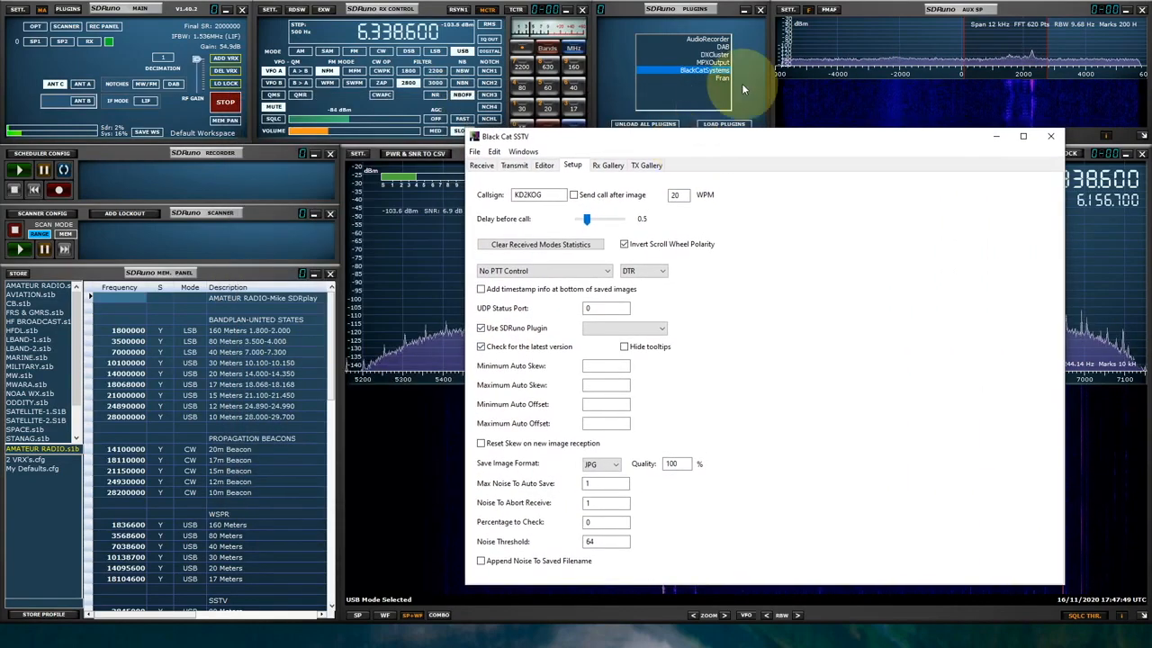
left_click(1030, 108)
Step: Reload the BlackCatSystems plugin in SDRuno and start streaming receiver audio
left_click(724, 123)
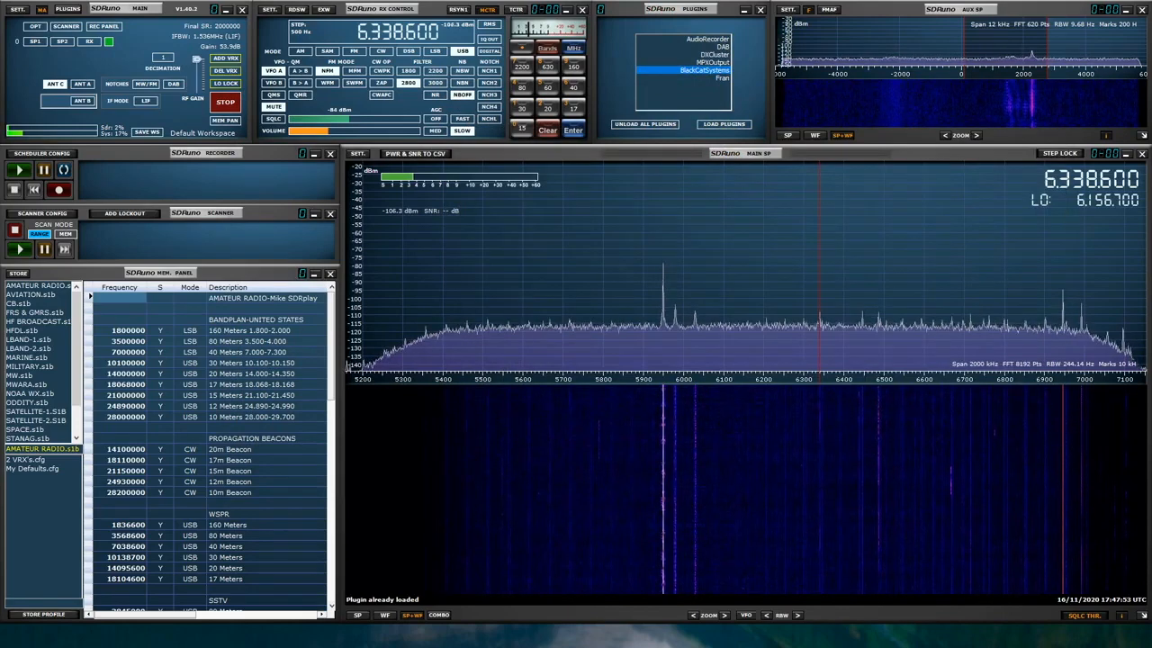
double_click(705, 69)
left_click(490, 79)
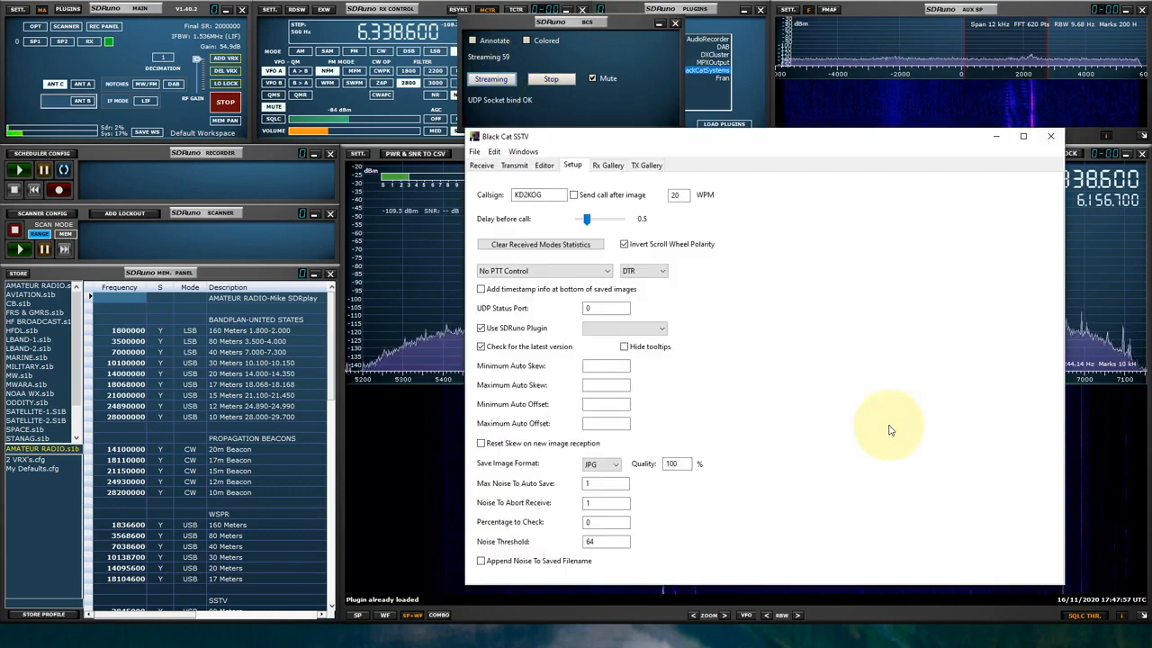
Step: Set Black Cat SSTV's Sound Input to Streaming on the Receive view
left_click(481, 166)
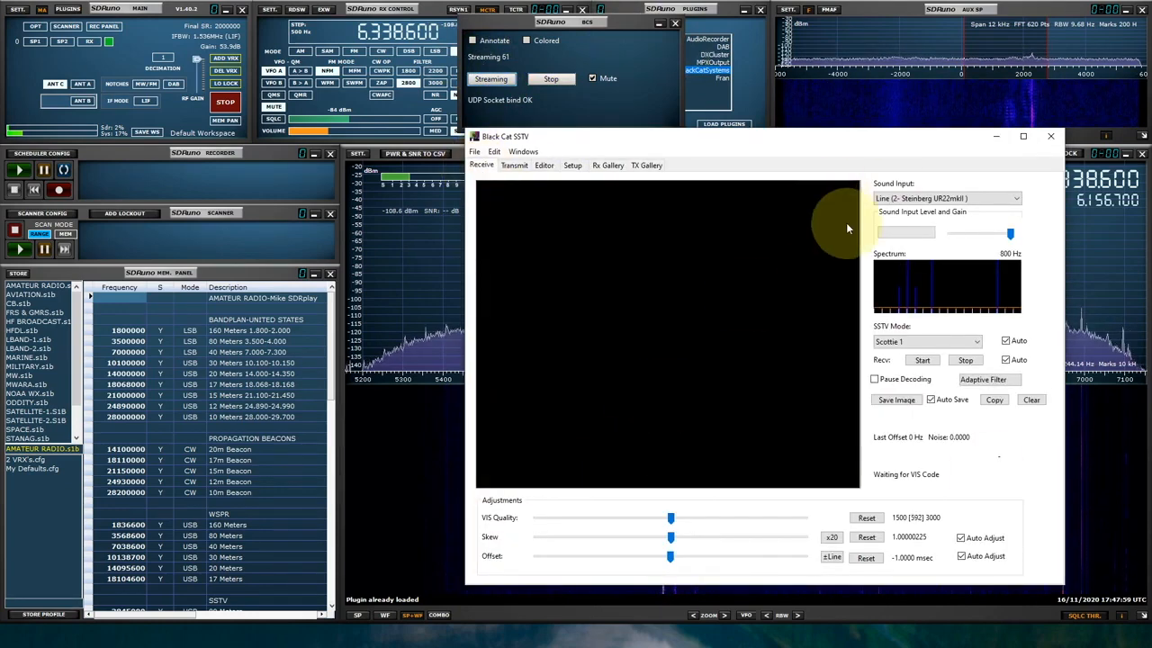
left_click(945, 198)
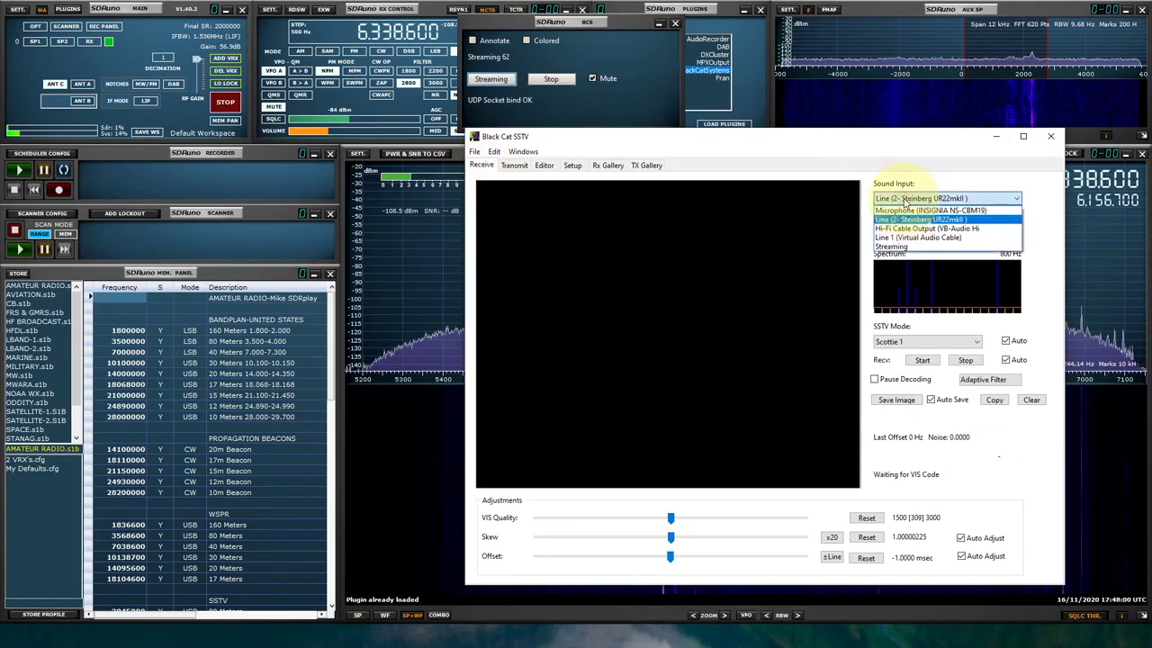
left_click(900, 246)
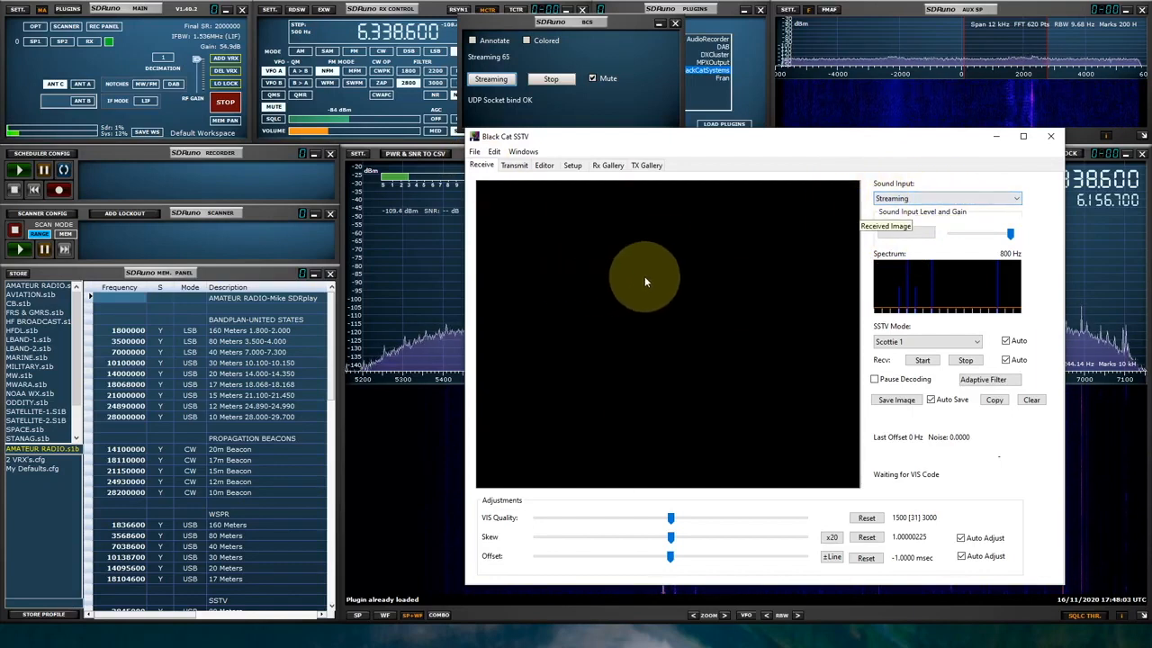
left_click(274, 108)
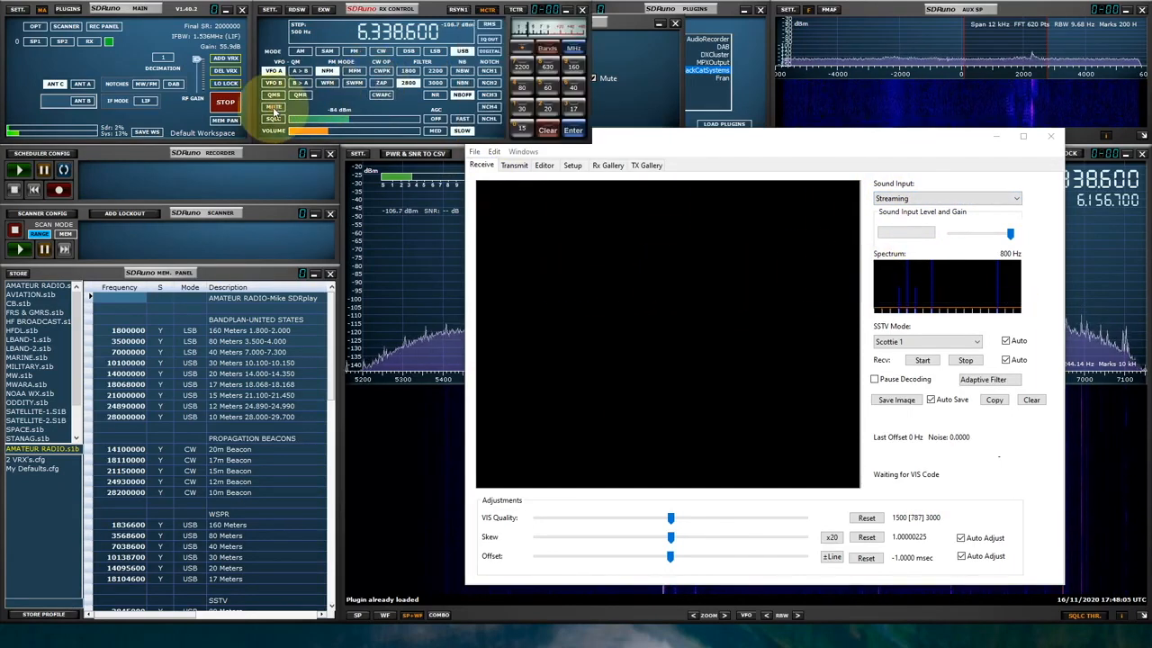
Step: Unmute the streamed audio in the BCS plugin window so the spectrum shows live audio
left_click(707, 150)
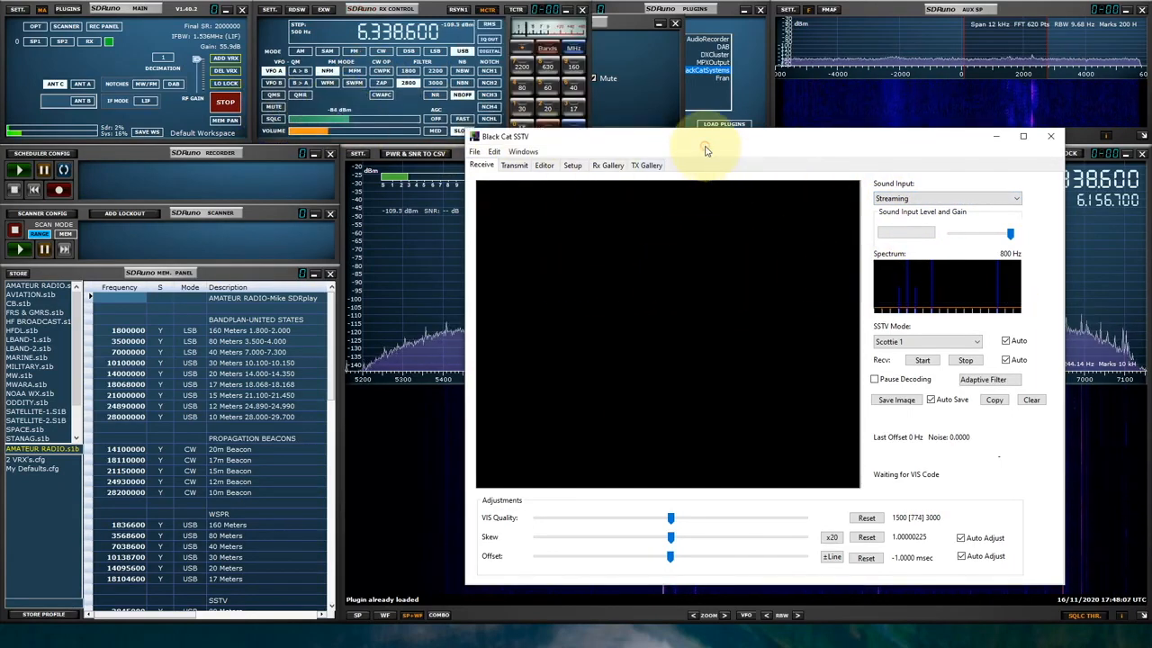
left_click(652, 93)
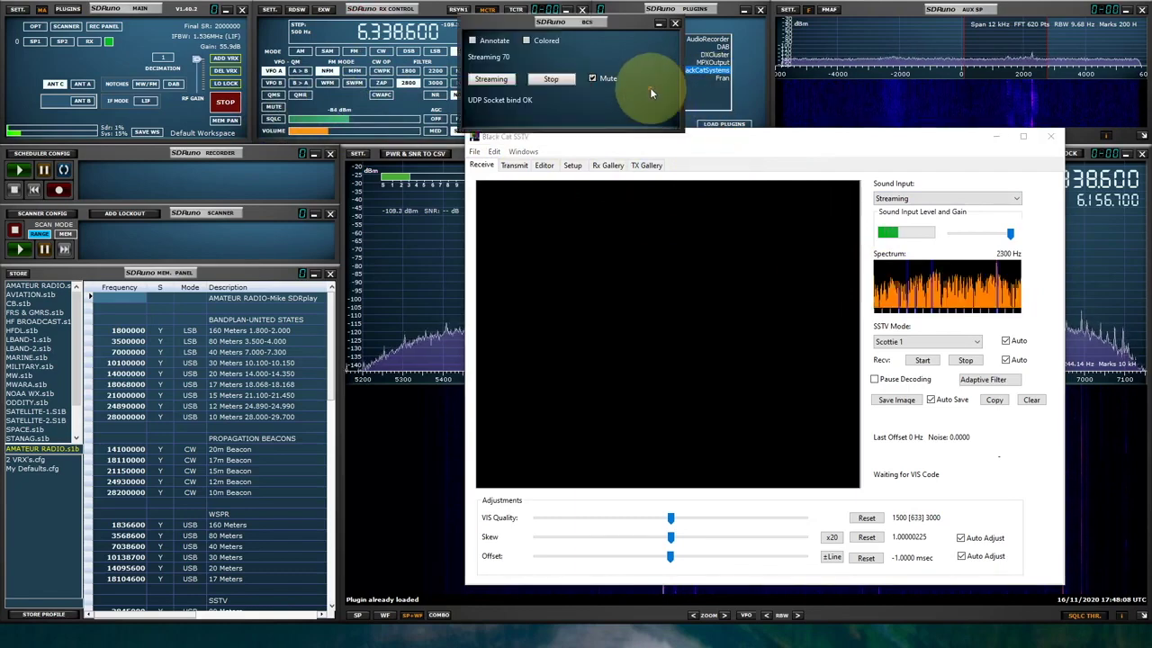
left_click(593, 78)
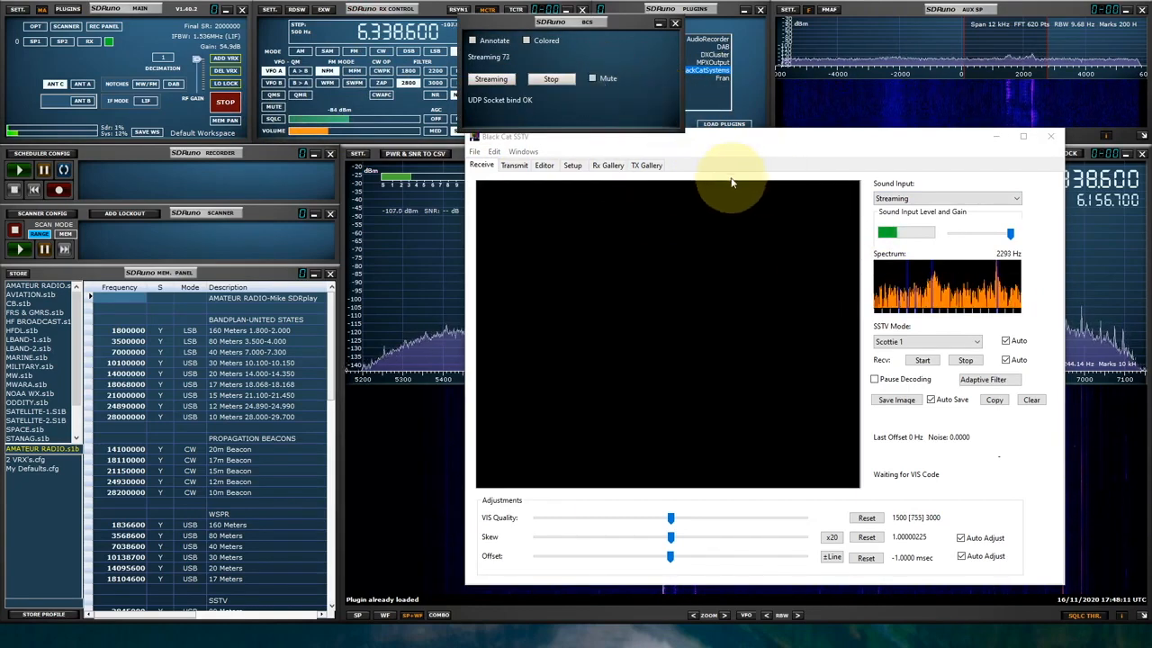
Step: Tune SDRuno to 14230 USB from the SSTV decoder's Setup frequency list
left_click(573, 166)
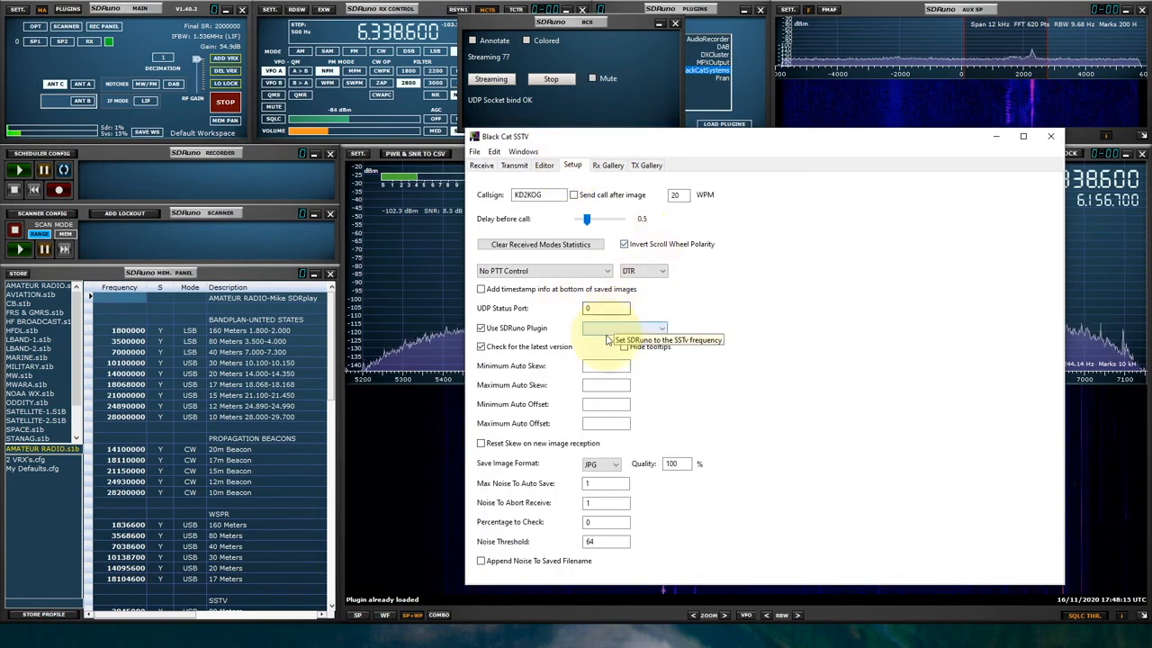
left_click(623, 328)
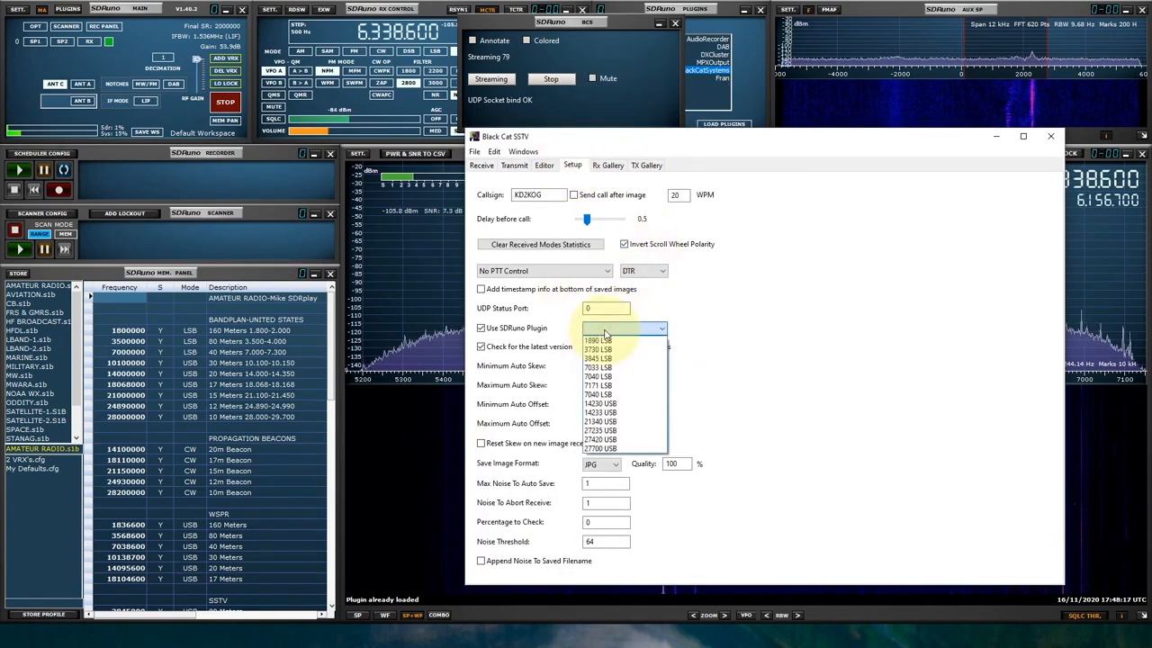
left_click(634, 404)
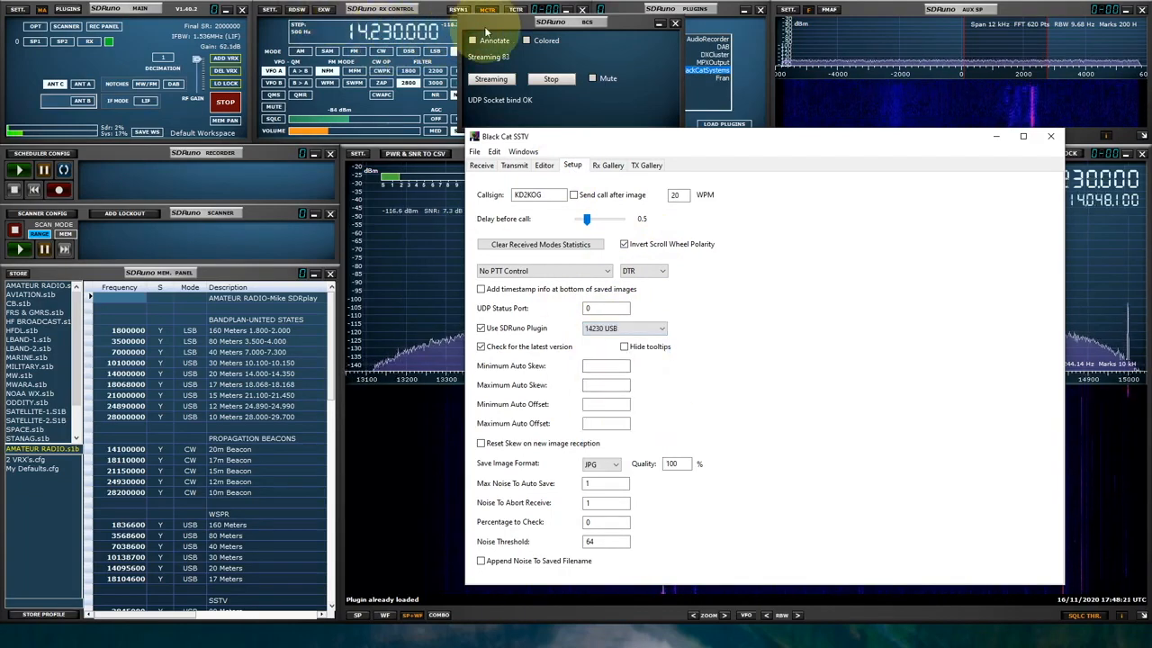
Step: Return to the Receive view and rearrange the plugin and SSTV windows to watch the picture decode
left_click_drag(577, 22, 237, 171)
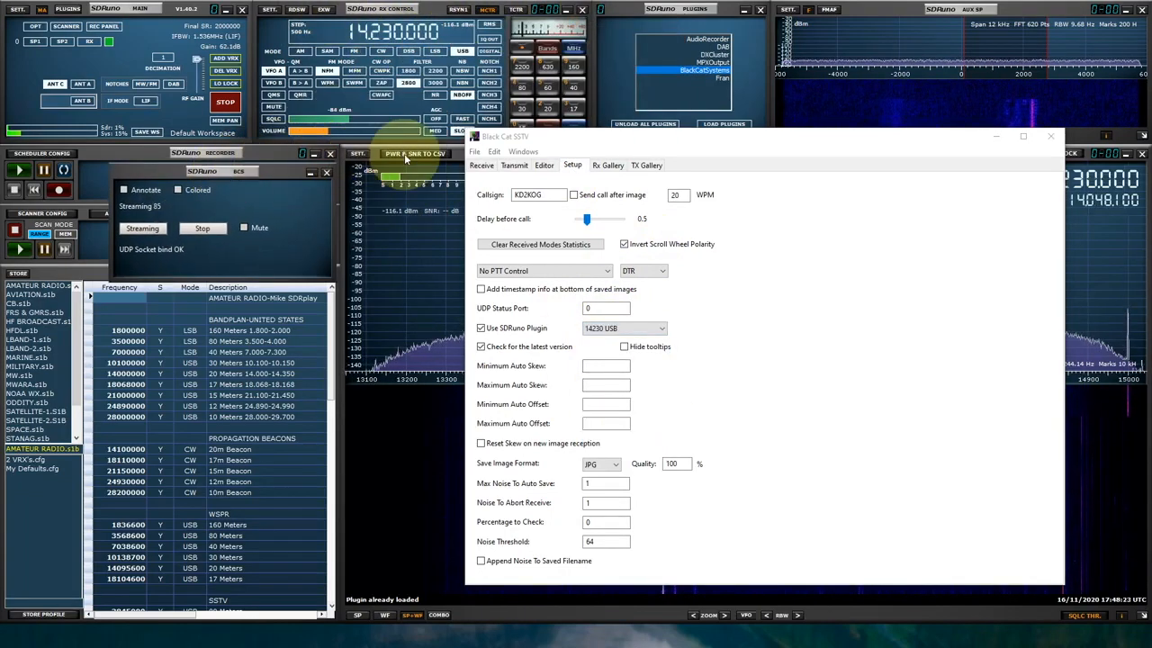
left_click(482, 166)
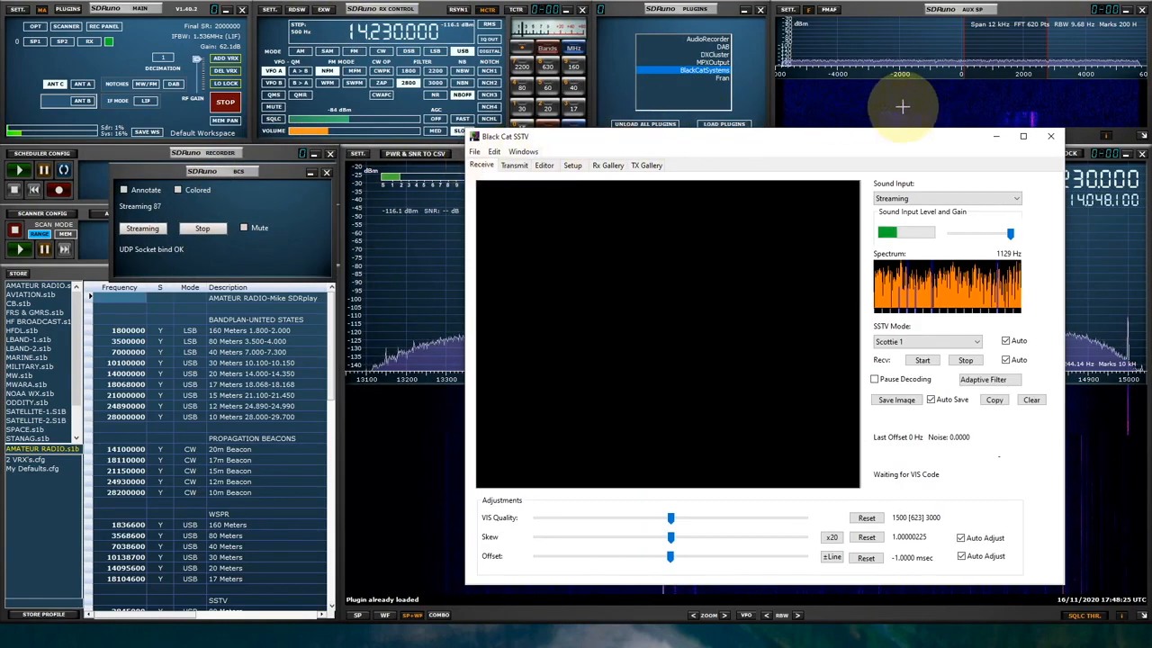
left_click_drag(281, 169, 414, 20)
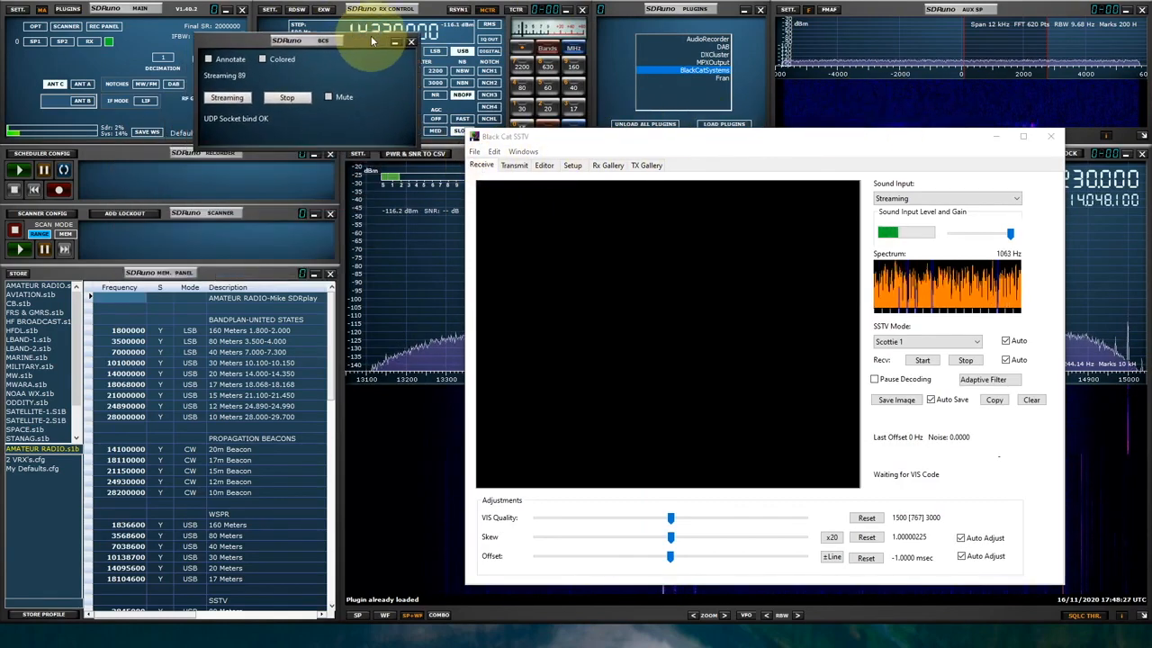
left_click_drag(617, 136, 277, 158)
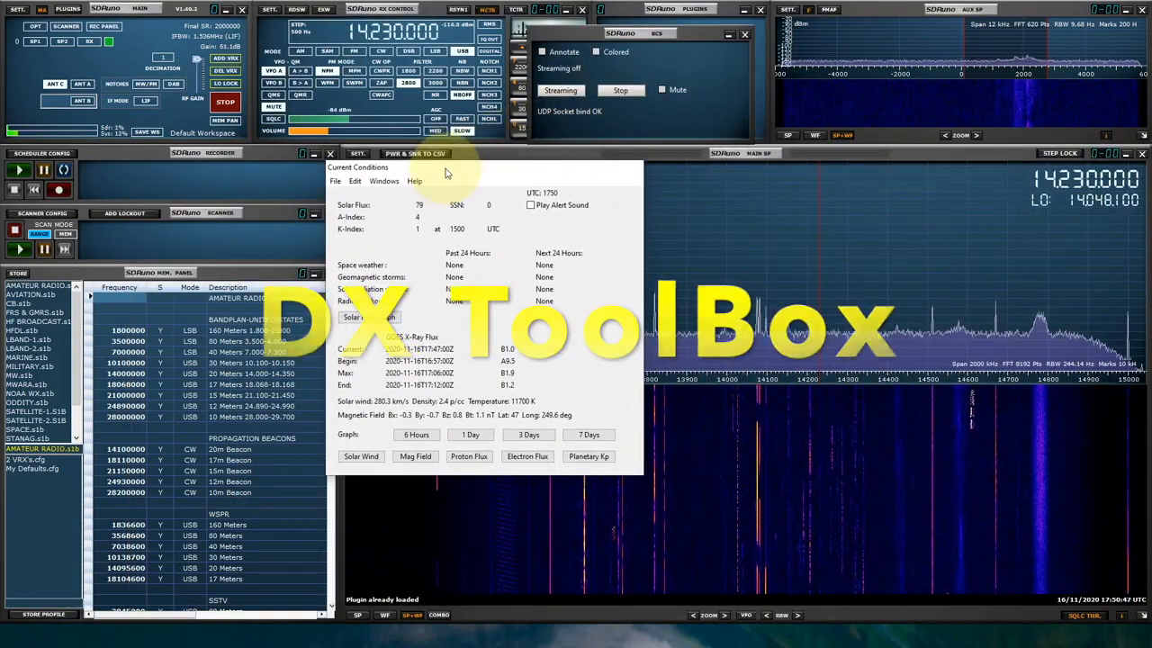
Step: In DX Toolbox Help > Setup, keep SDRuno Plugin as the radio interface and confirm with OK
left_click(387, 181)
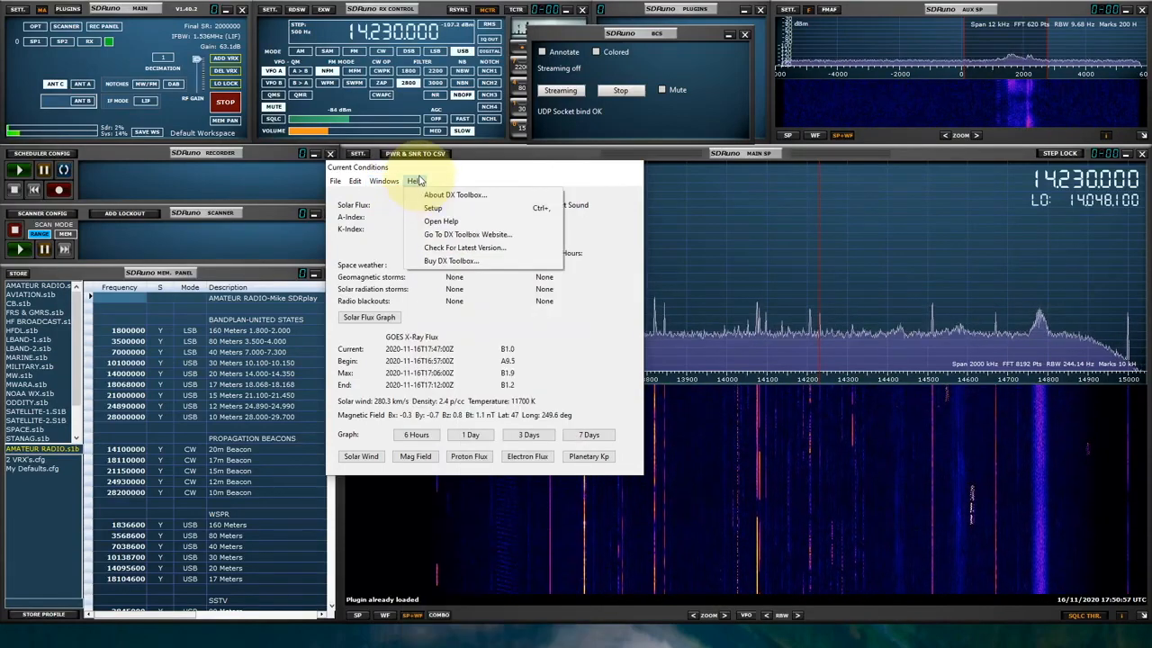
left_click(432, 208)
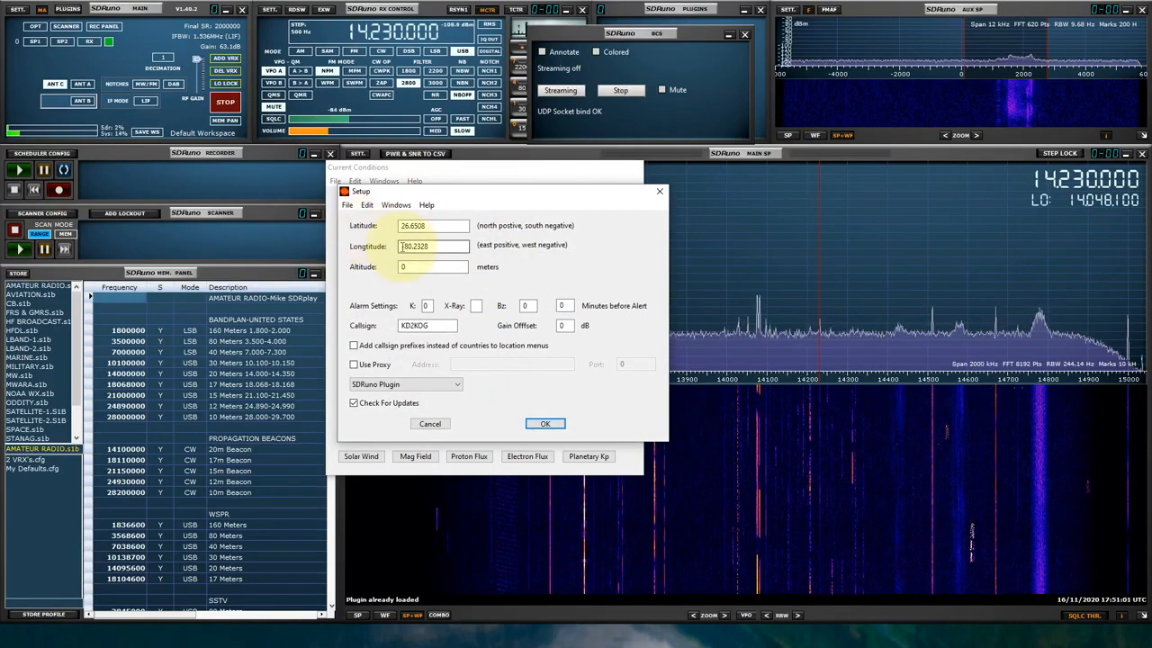
left_click(405, 384)
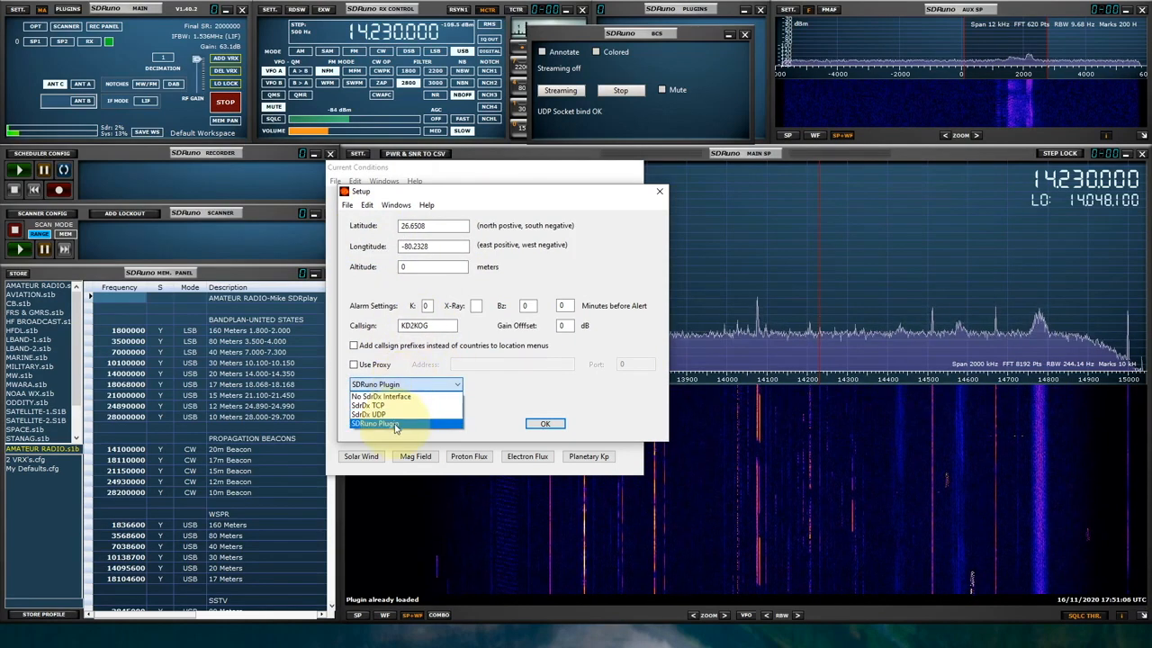
left_click(378, 401)
left_click(546, 424)
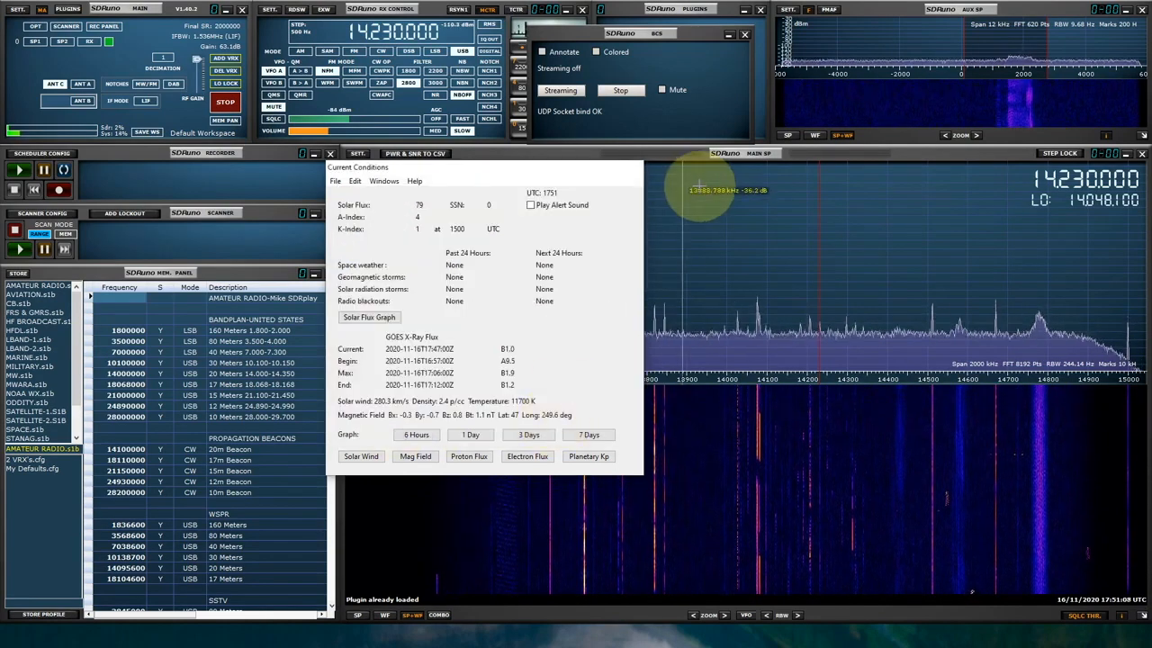